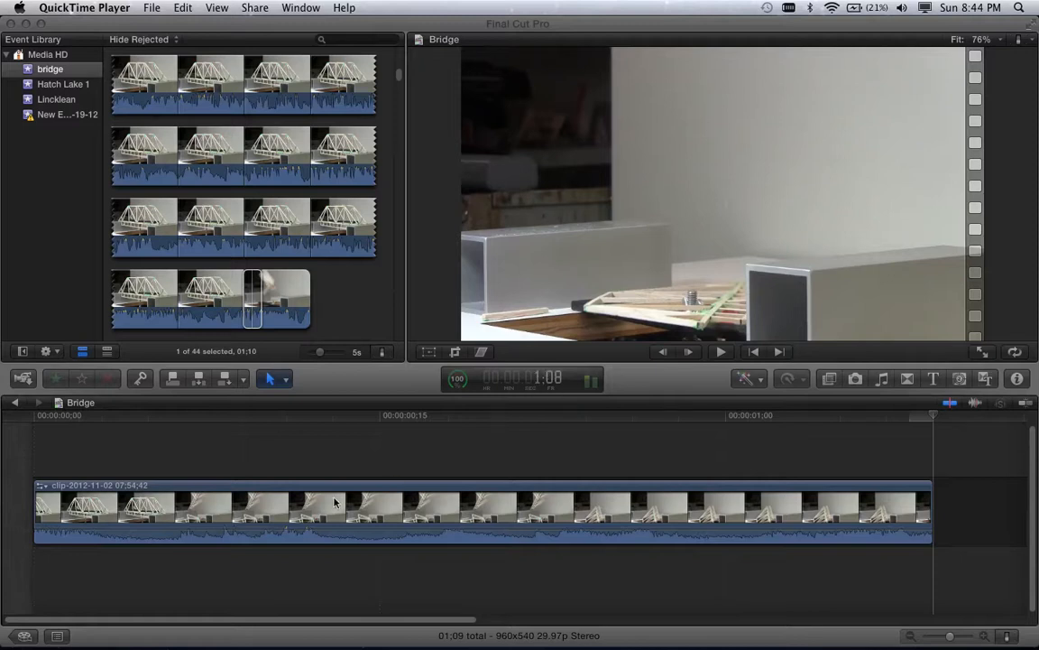
- Bring the Final Cut Pro Bridge project in front of QuickTime Player
left_click(124, 488)
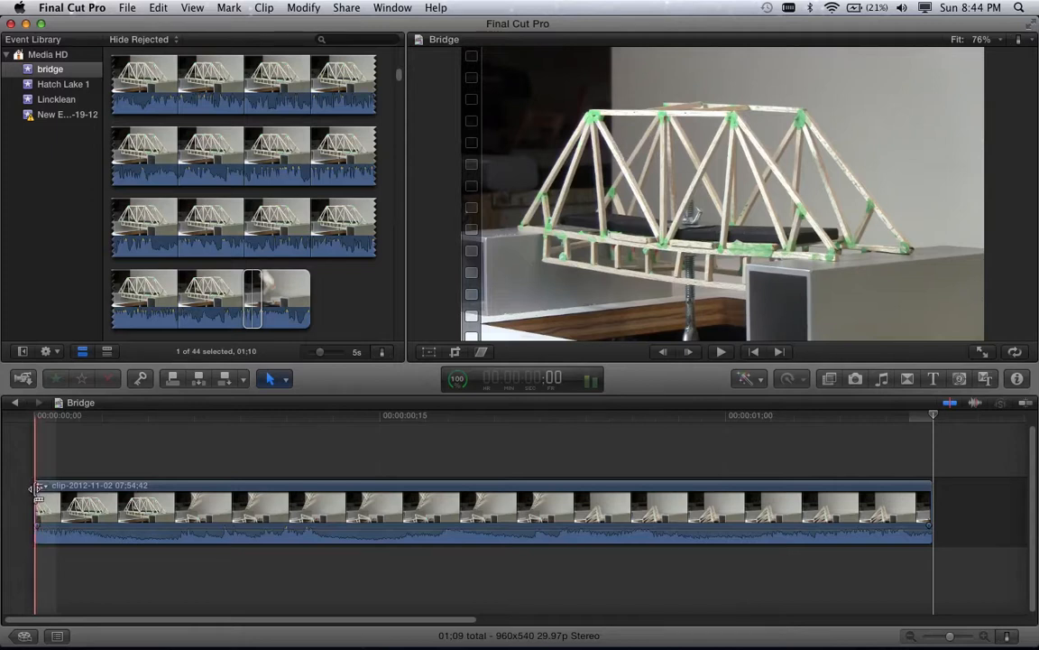
- Play the 01:09 bridge clip at normal speed and zoom the timeline to fit it
key("space")
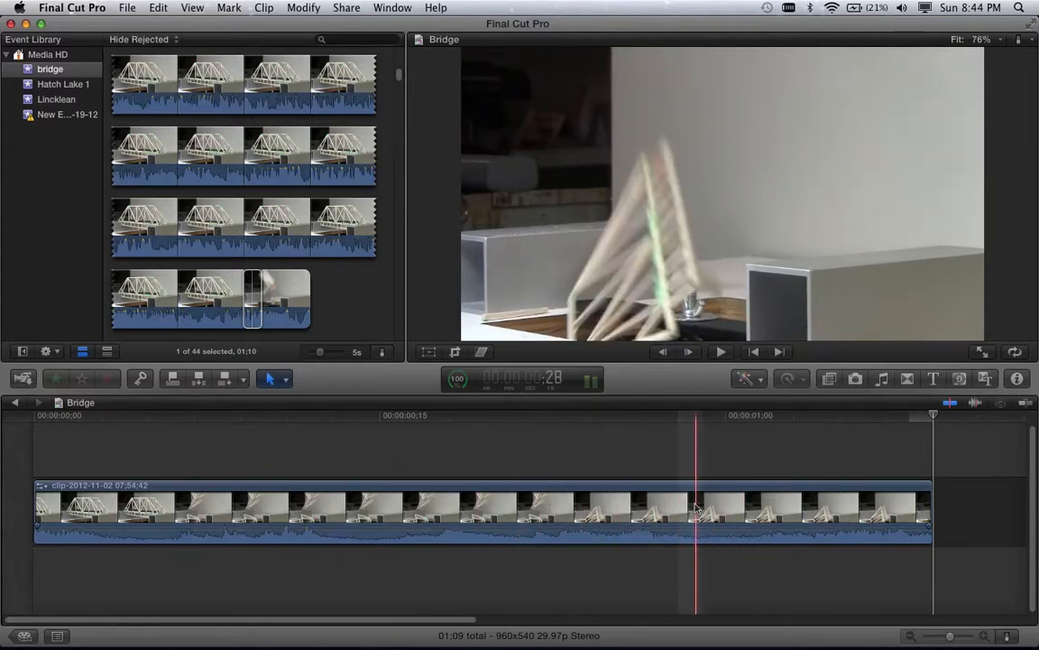
key("shift+z")
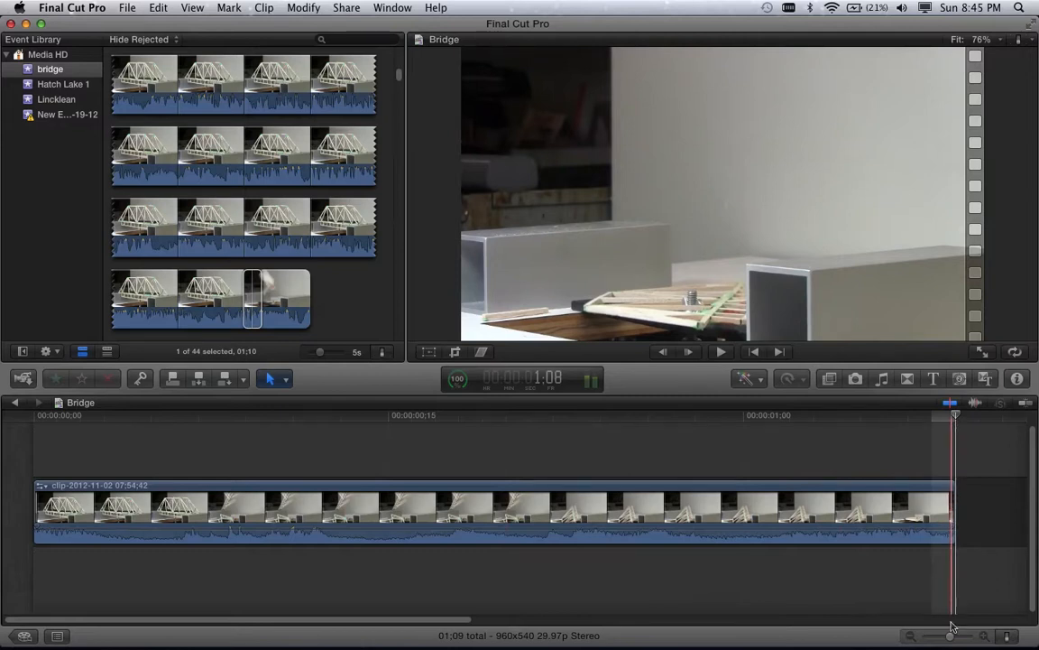
- Zoom out so the bridge clip fills the timeline's left part, then select the clip
left_click_drag(951, 637, 922, 639)
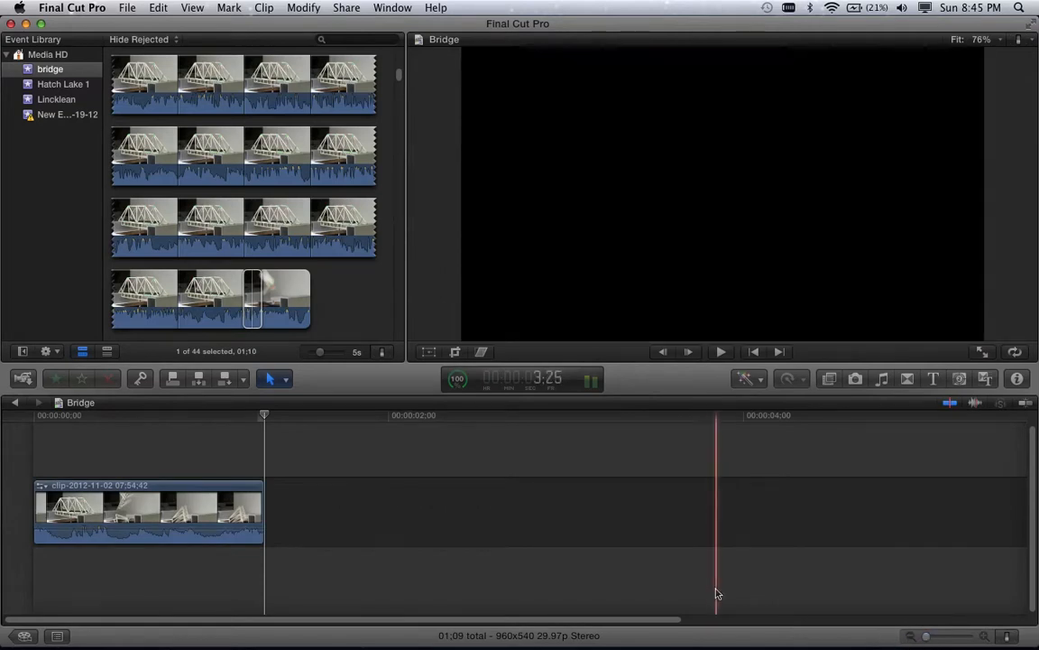
scroll(710, 594, "right", 5)
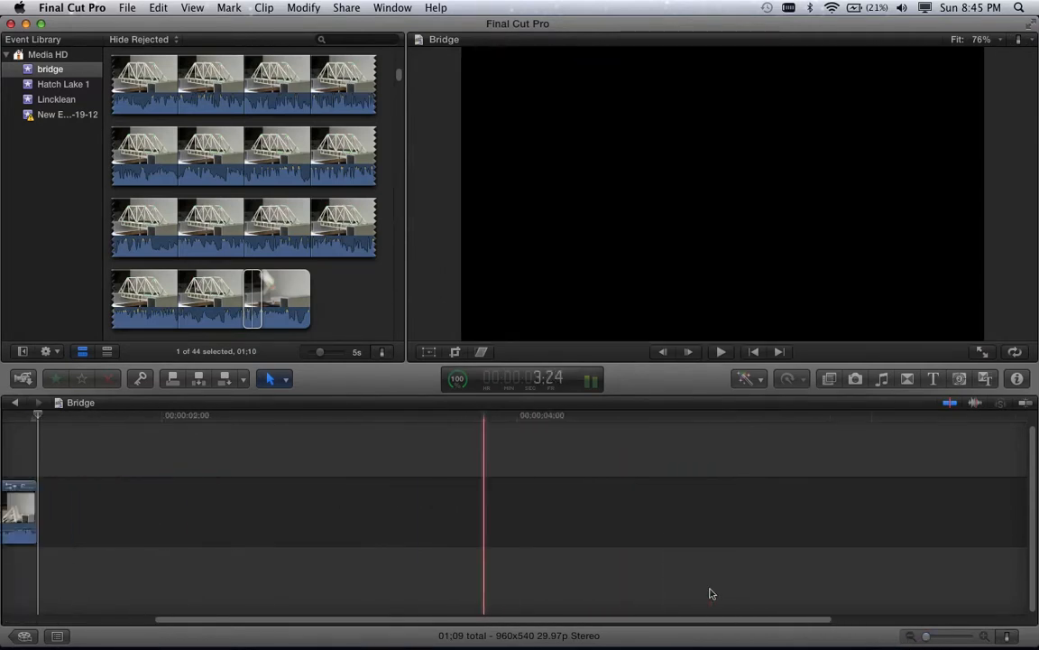
scroll(710, 596, "left", 5)
left_click_drag(925, 636, 982, 637)
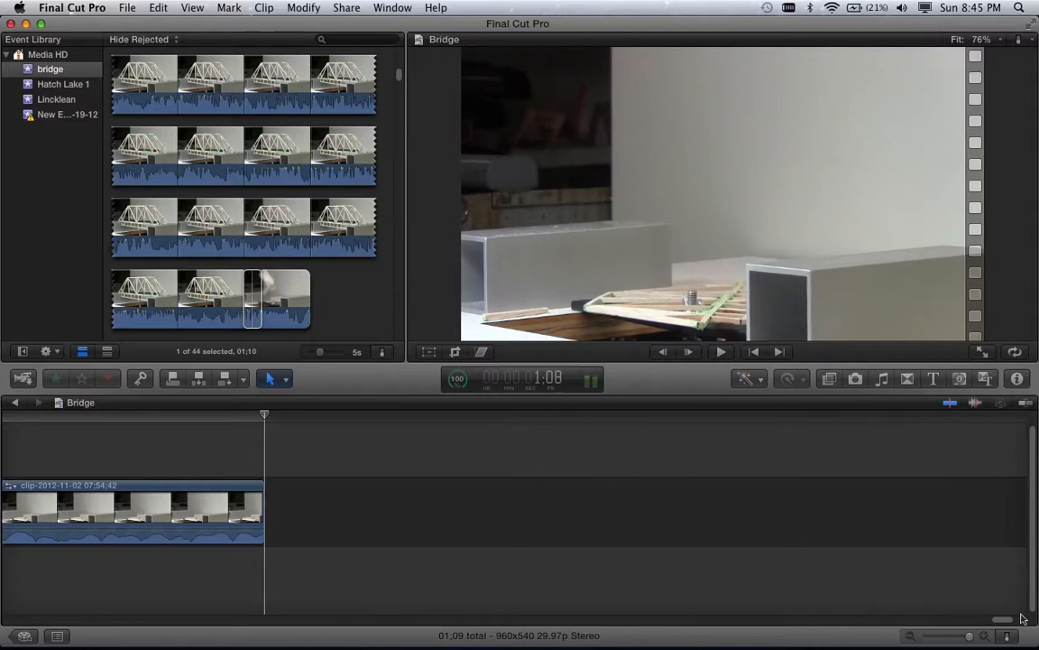
left_click_drag(1008, 623, 817, 615)
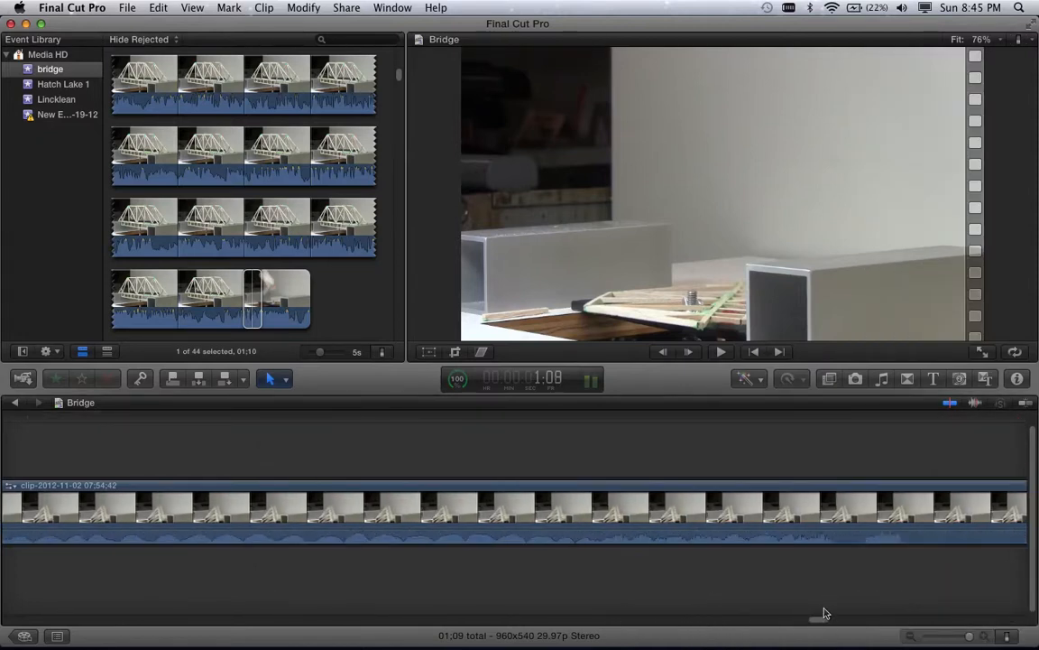
left_click(929, 637)
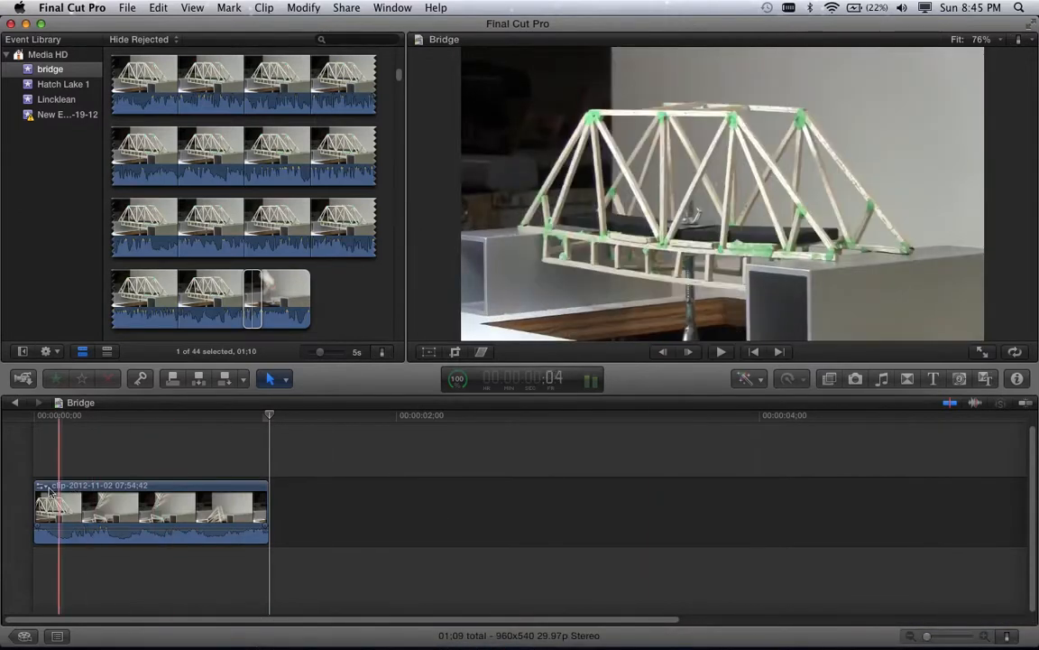
left_click(260, 492)
- Show the Retiming bar for the bridge clip, reading Normal (100%)
right_click(260, 492)
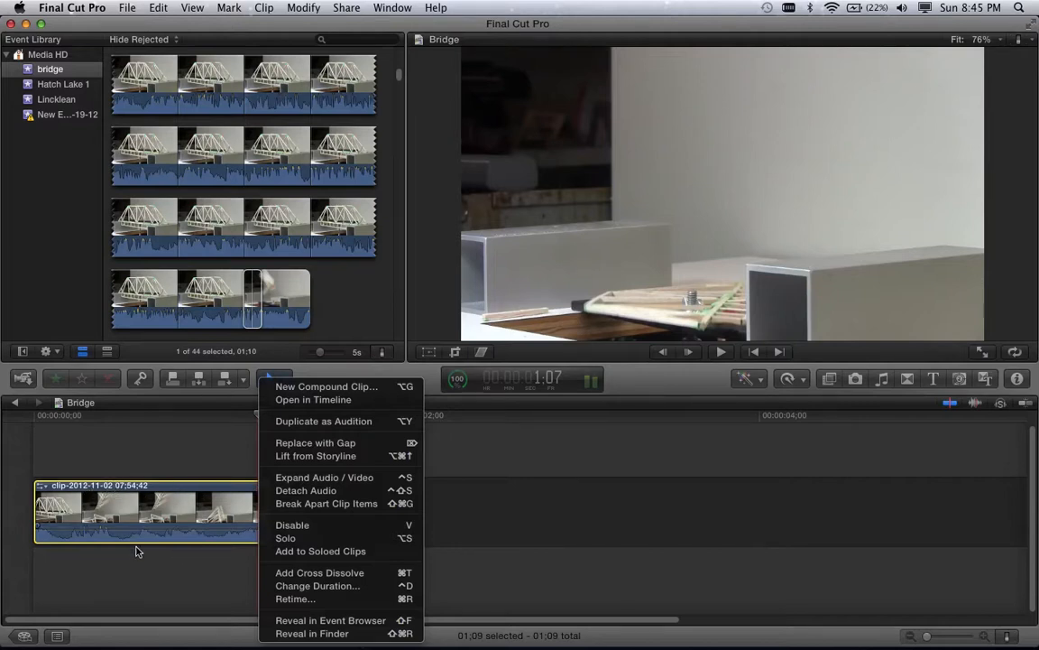
left_click(290, 599)
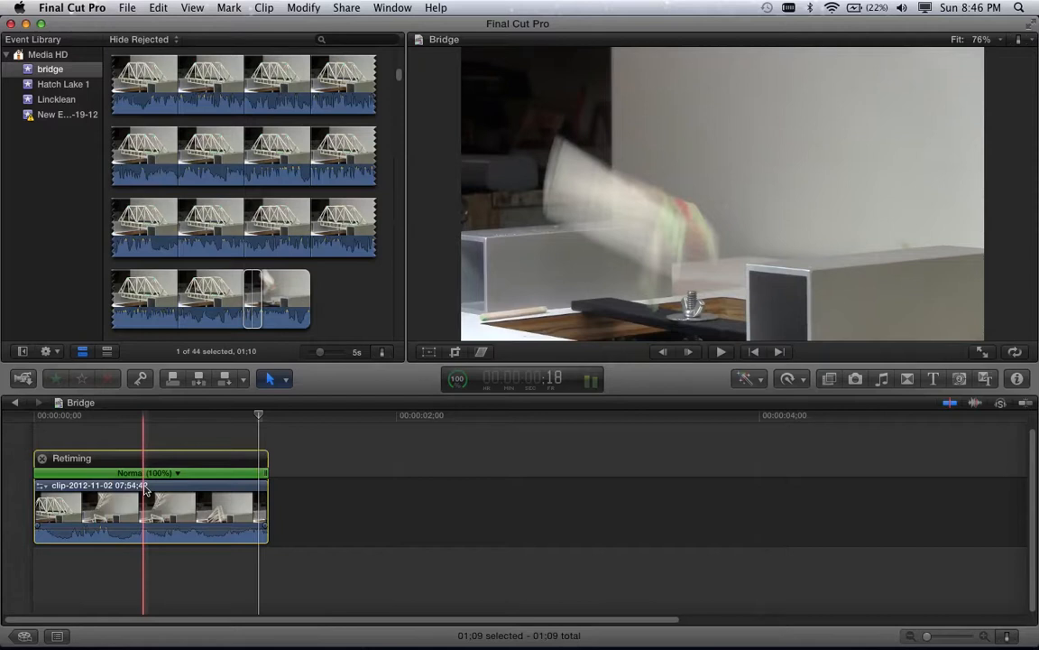
- Drag the retiming handle until the clip reads Slow (20%), stretching the project to 06:13
left_click(265, 473)
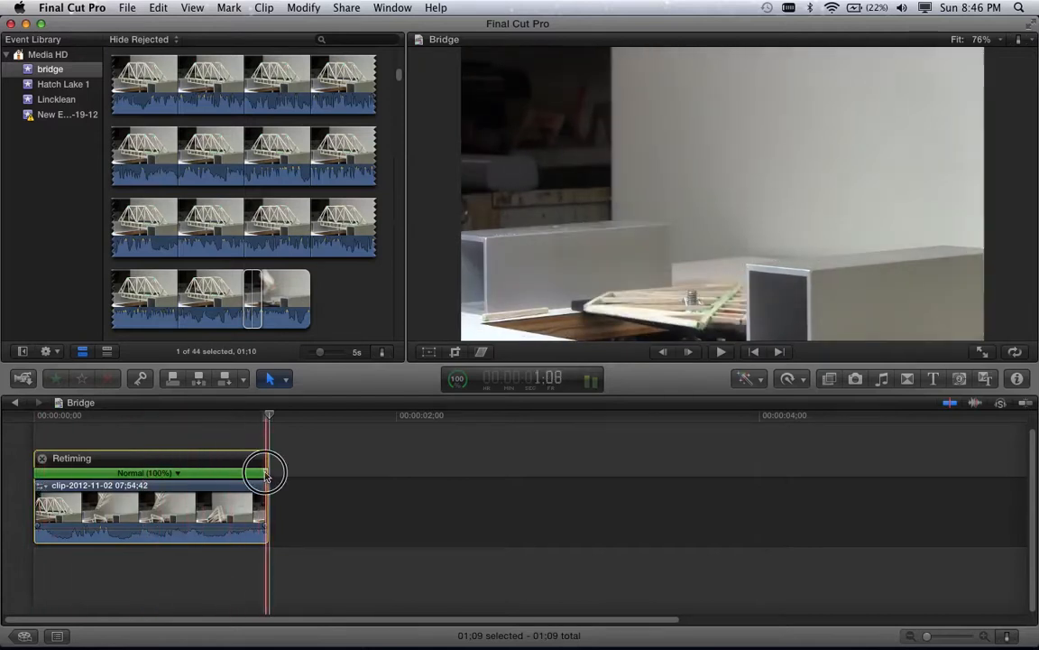
left_click_drag(266, 473, 963, 473)
scroll(963, 474, "right", 5)
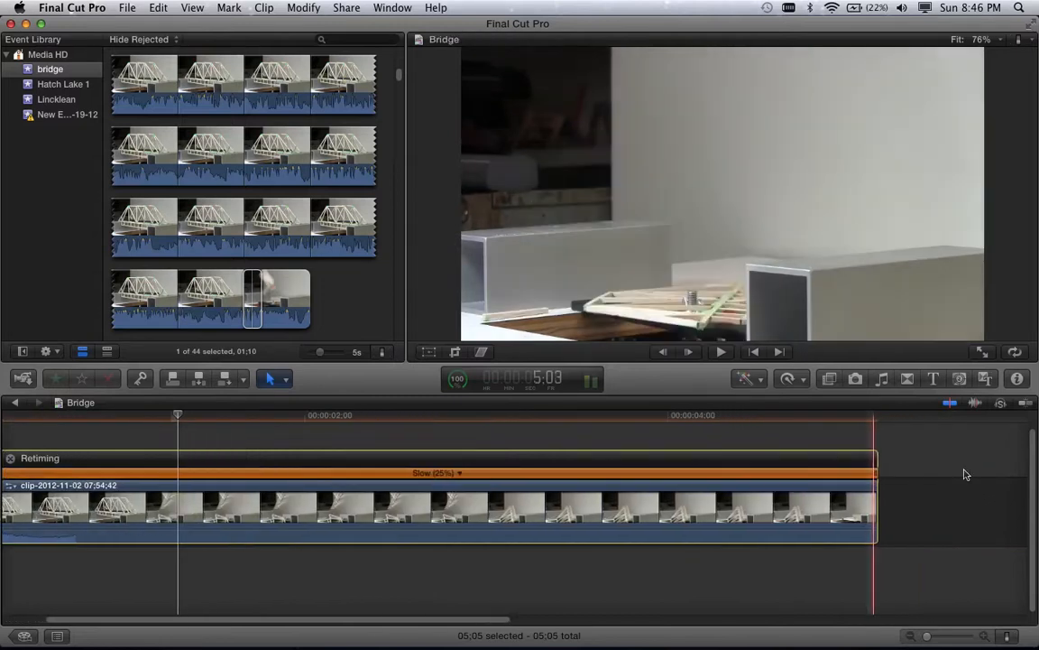
left_click(723, 474)
left_click_drag(723, 474, 839, 476)
left_click_drag(889, 468, 951, 471)
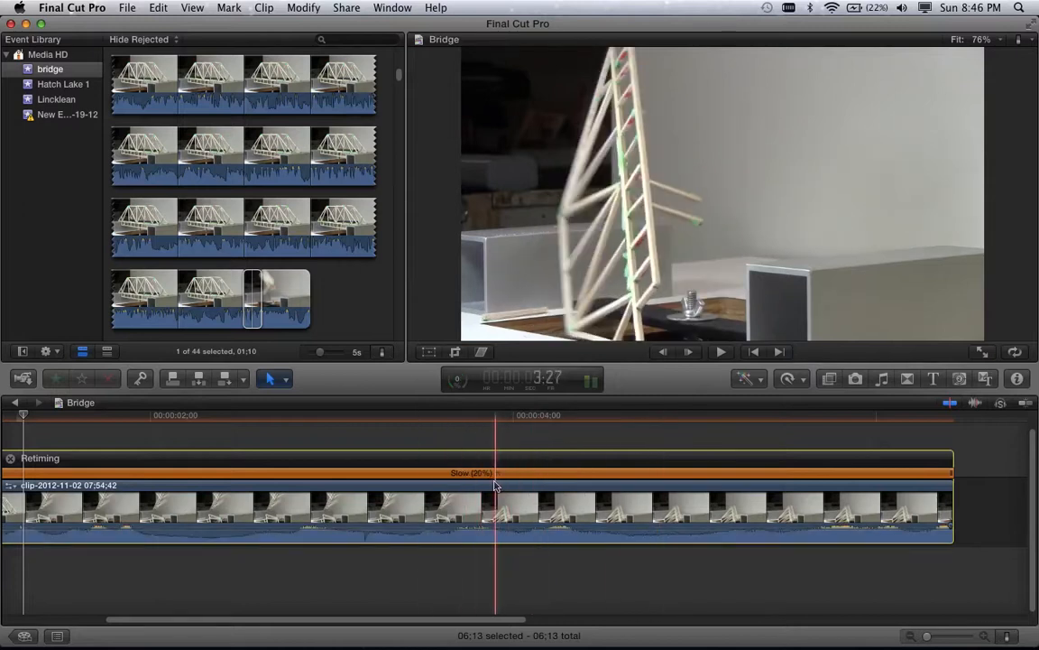
left_click_drag(501, 619, 180, 623)
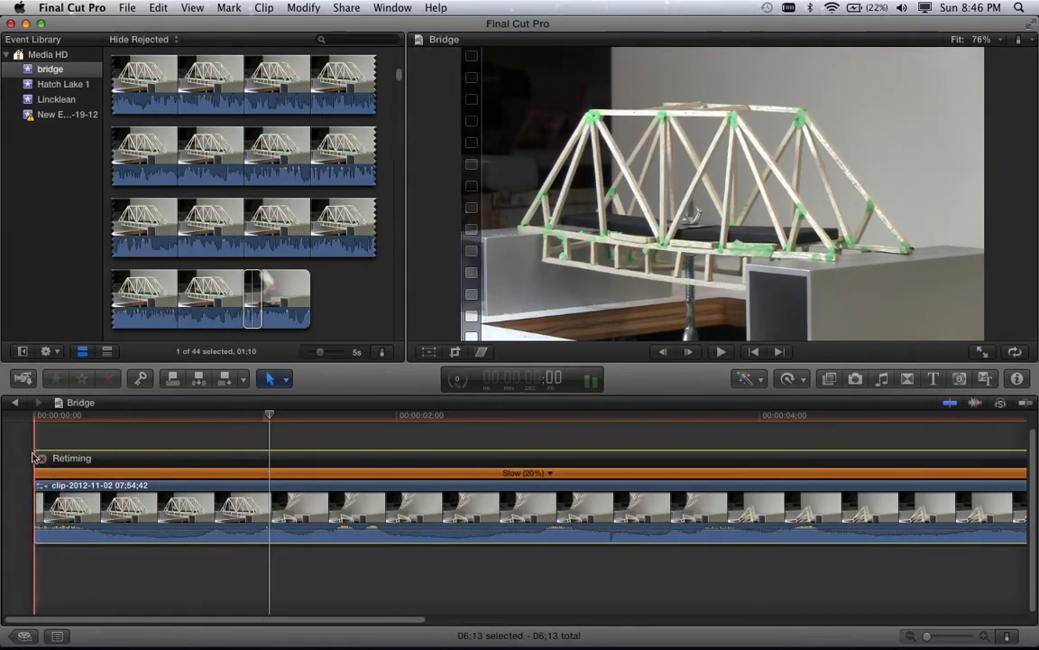
- Lower the 20% clip's volume by 6 dB and play the slow-motion collapse from the start
key("space")
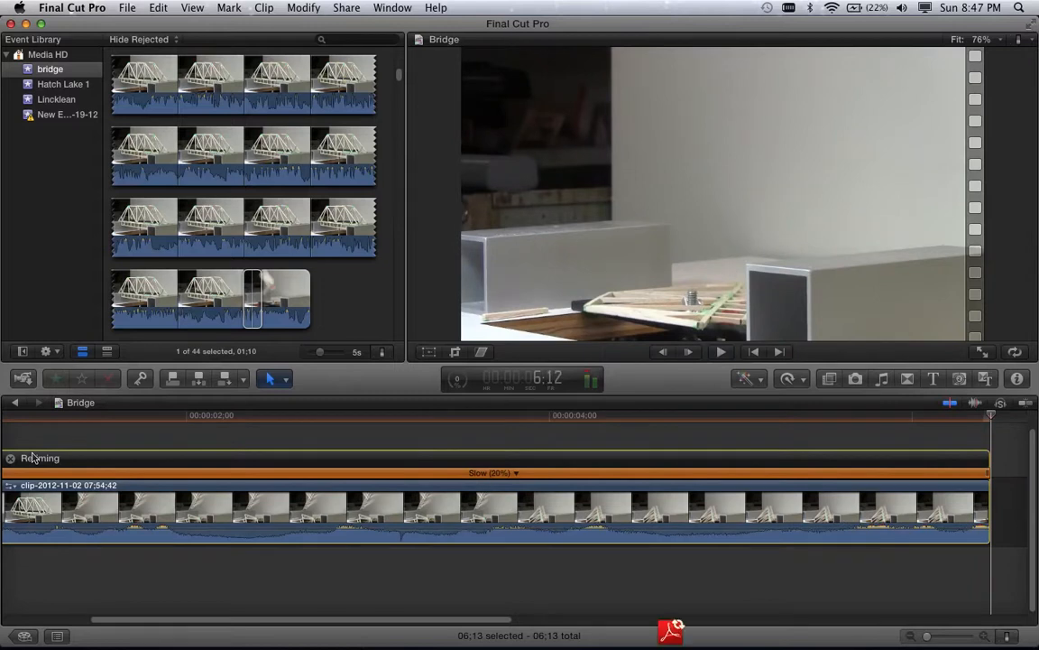
key("shift+z")
key("space")
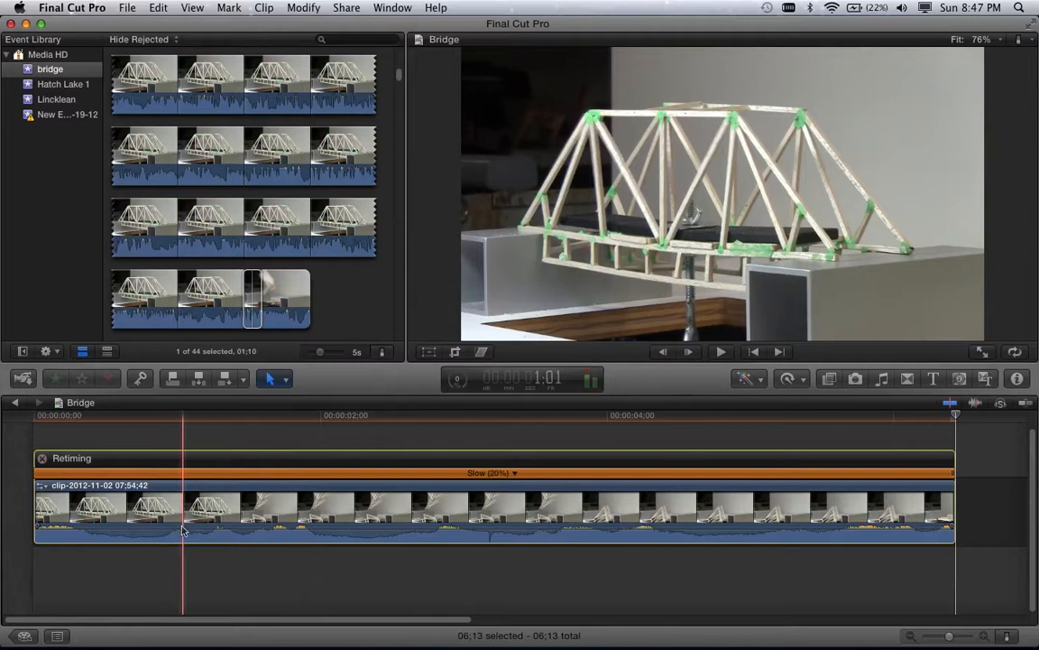
left_click_drag(180, 528, 182, 550)
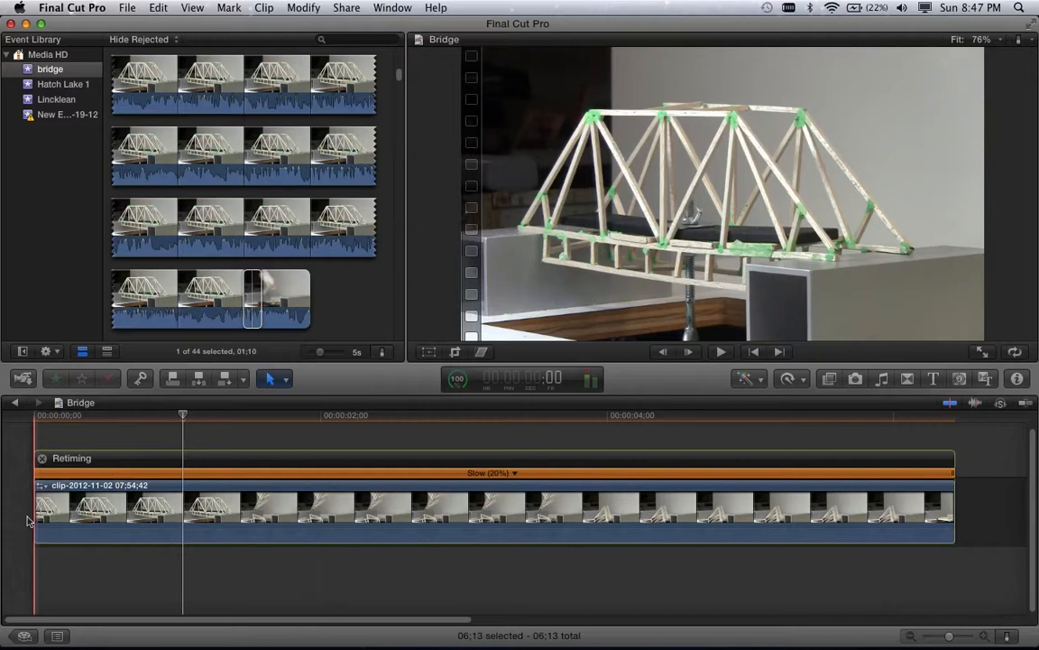
key("space")
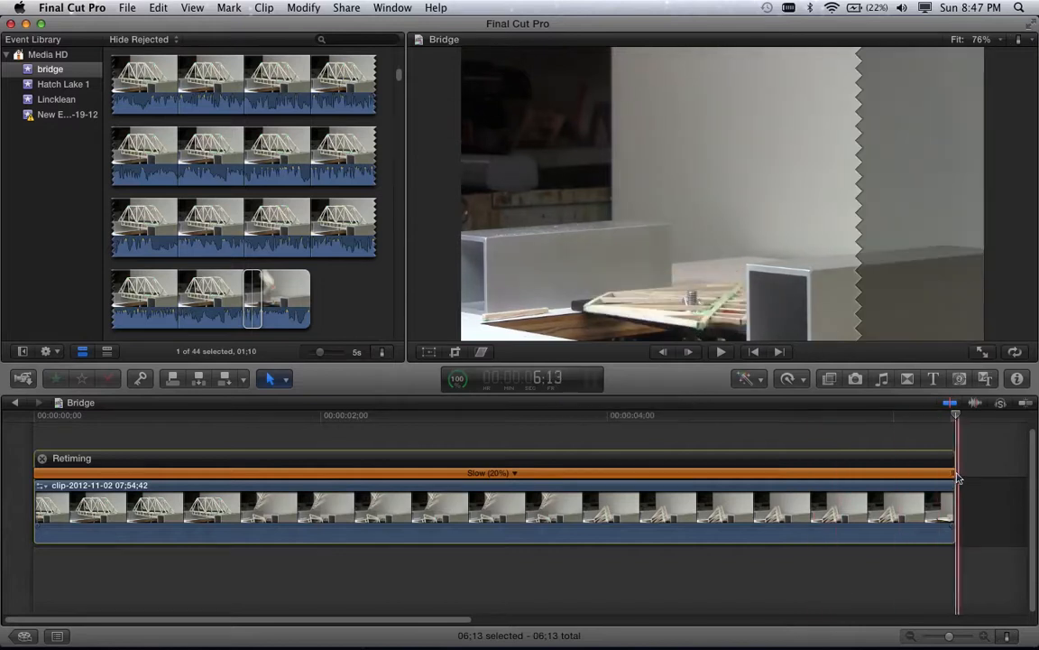
- Drag the retiming handle until the clip reads Slow (13%), making the project 10:01
left_click_drag(953, 638, 943, 637)
left_click_drag(583, 470, 1028, 471)
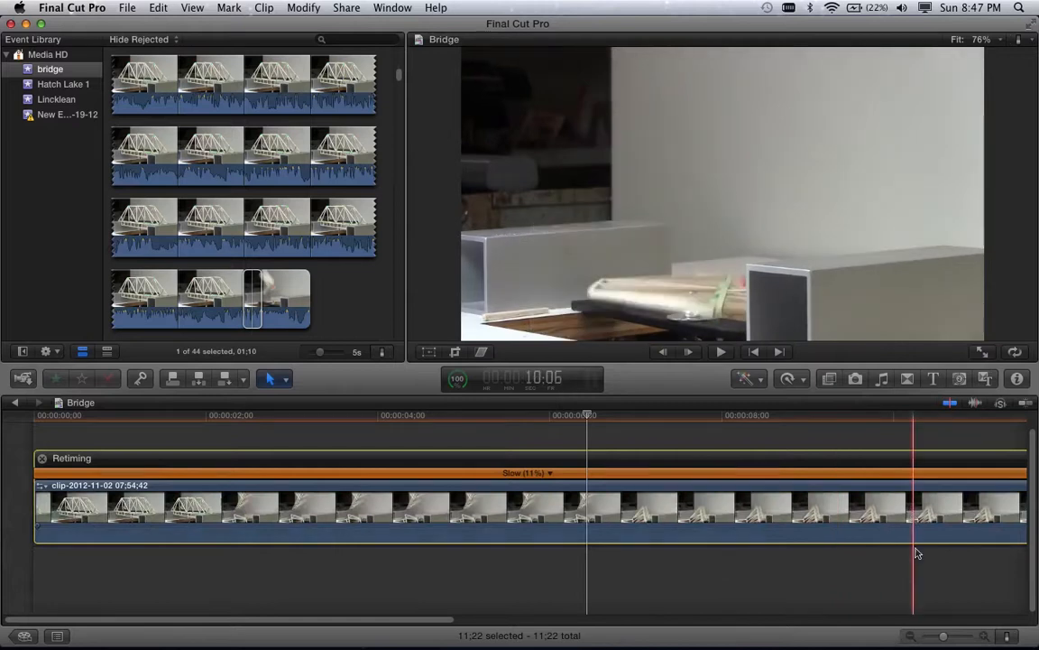
left_click_drag(944, 639, 942, 638)
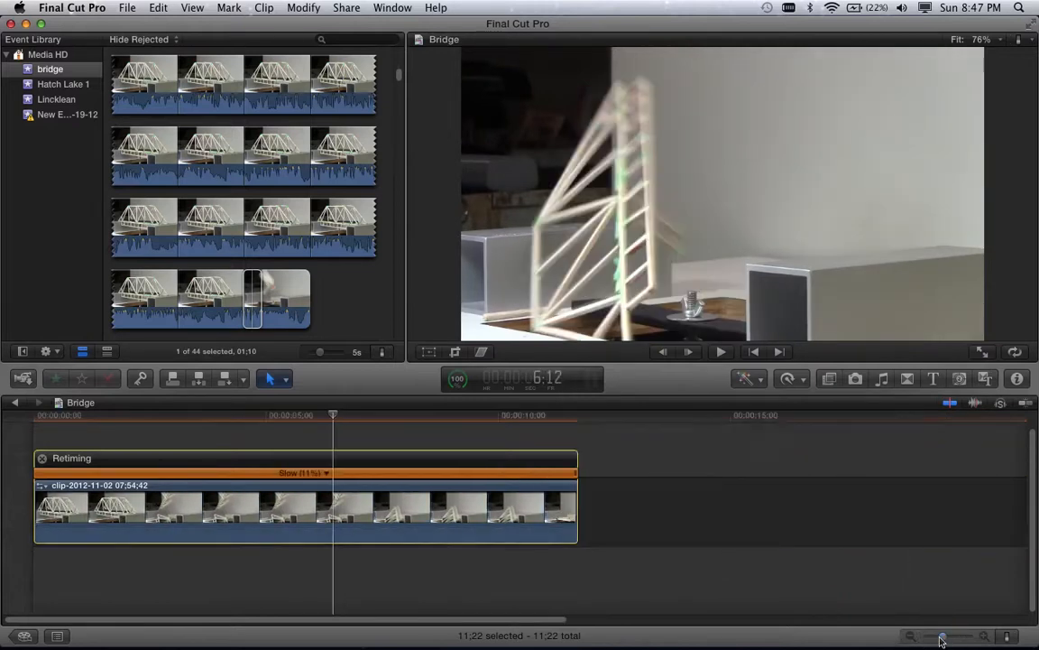
left_click_drag(577, 472, 495, 467)
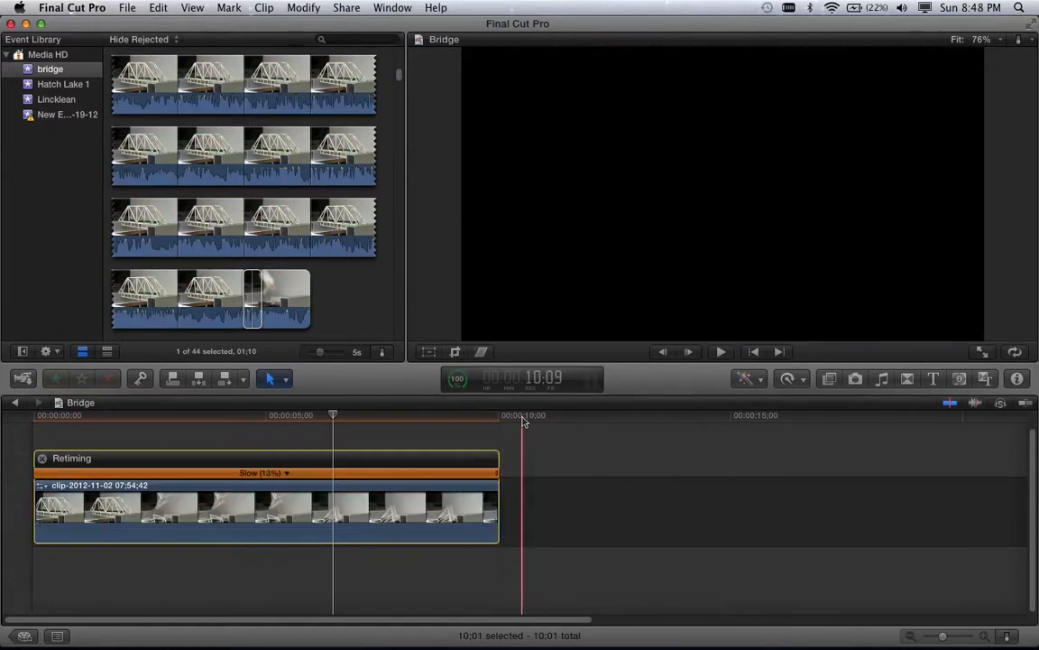
mouse_move(947, 641)
left_mouse_down()
mouse_move(925, 639)
mouse_move(949, 637)
left_mouse_up()
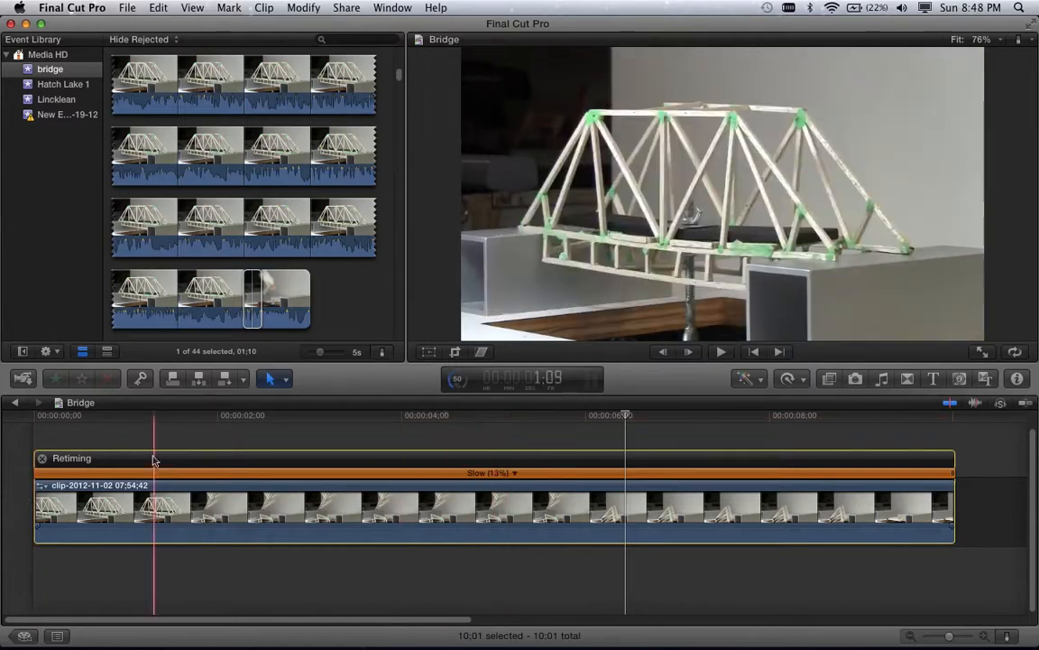
- Play and replay the 13% slow-motion collapse, then switch to QuickTime Player
key("space")
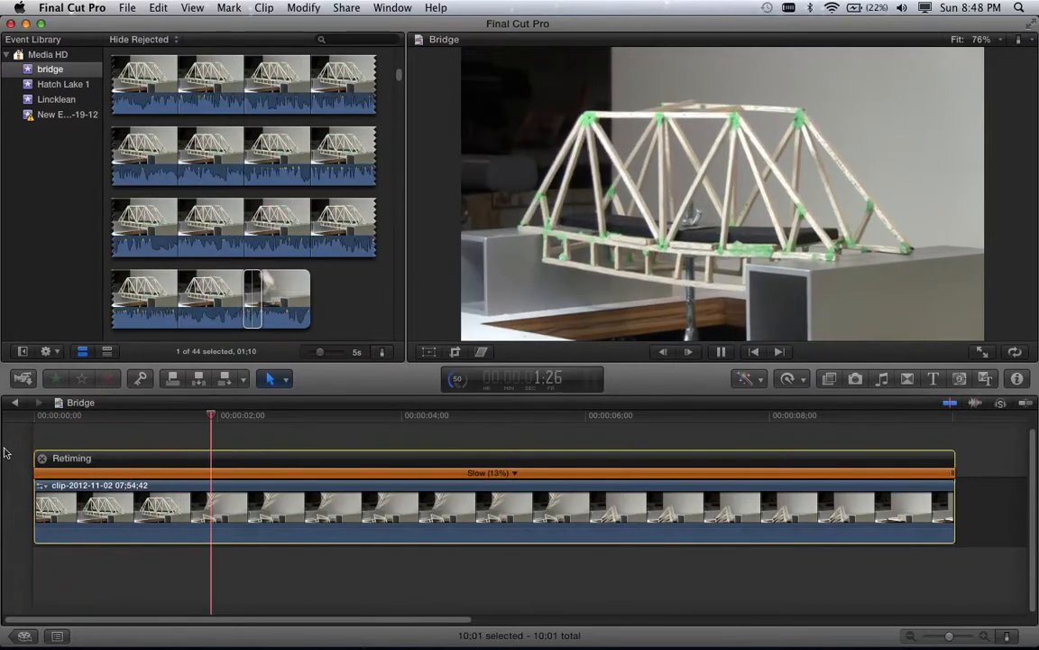
key("space")
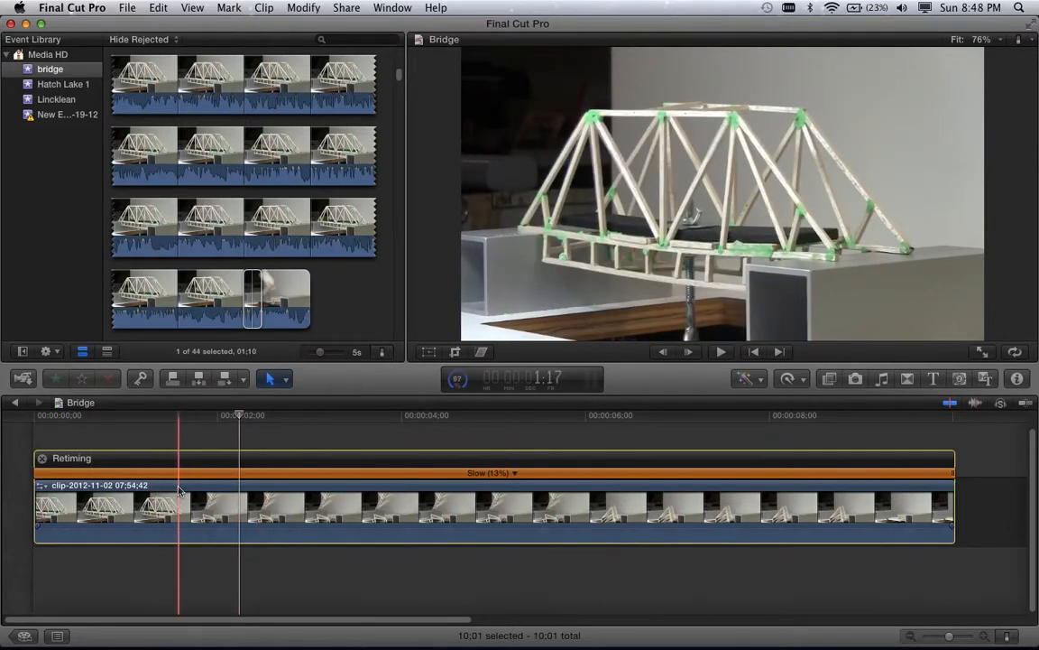
key("space")
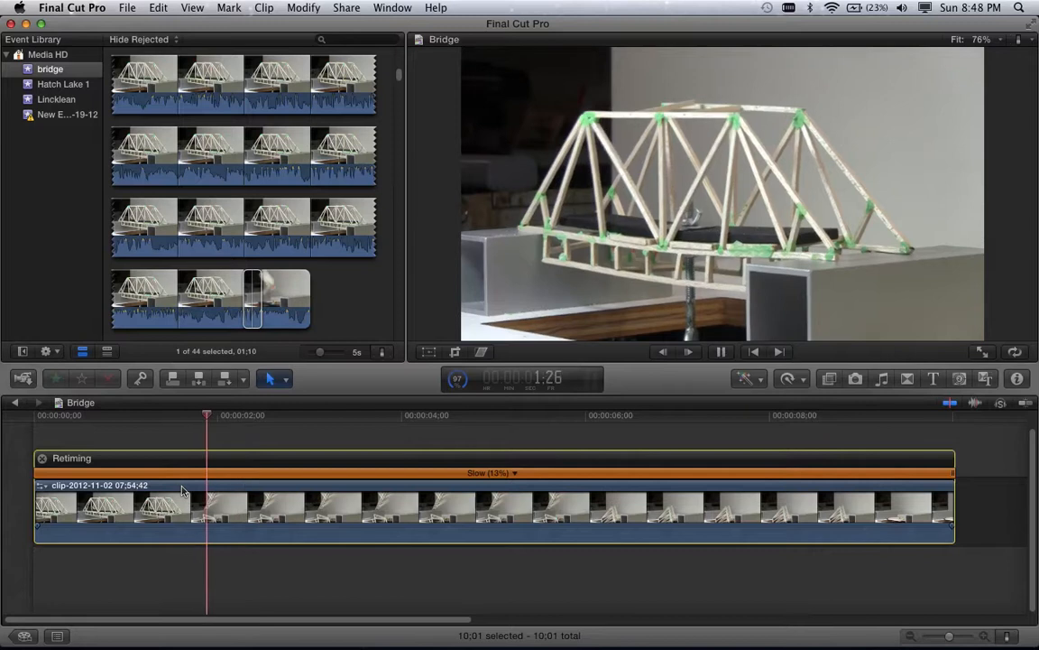
key("space")
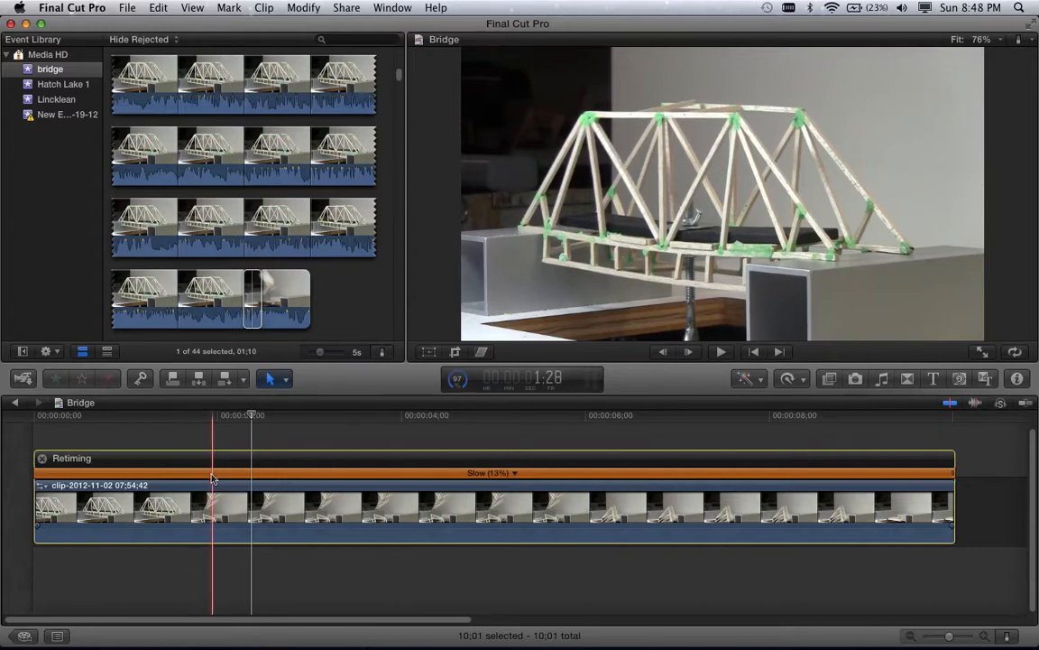
key("x")
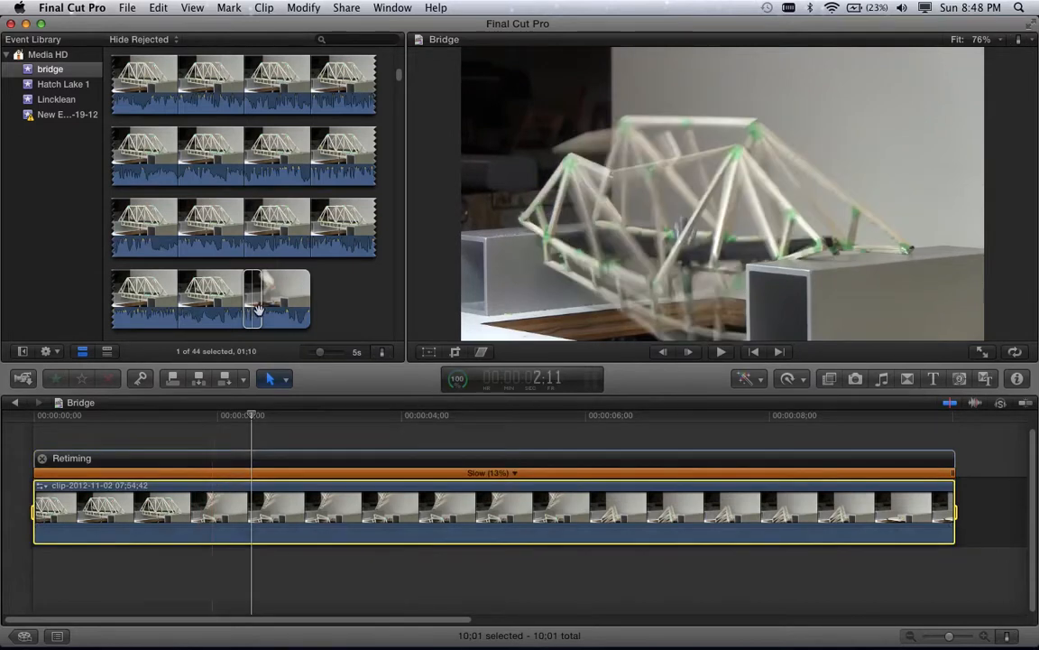
left_click(201, 425)
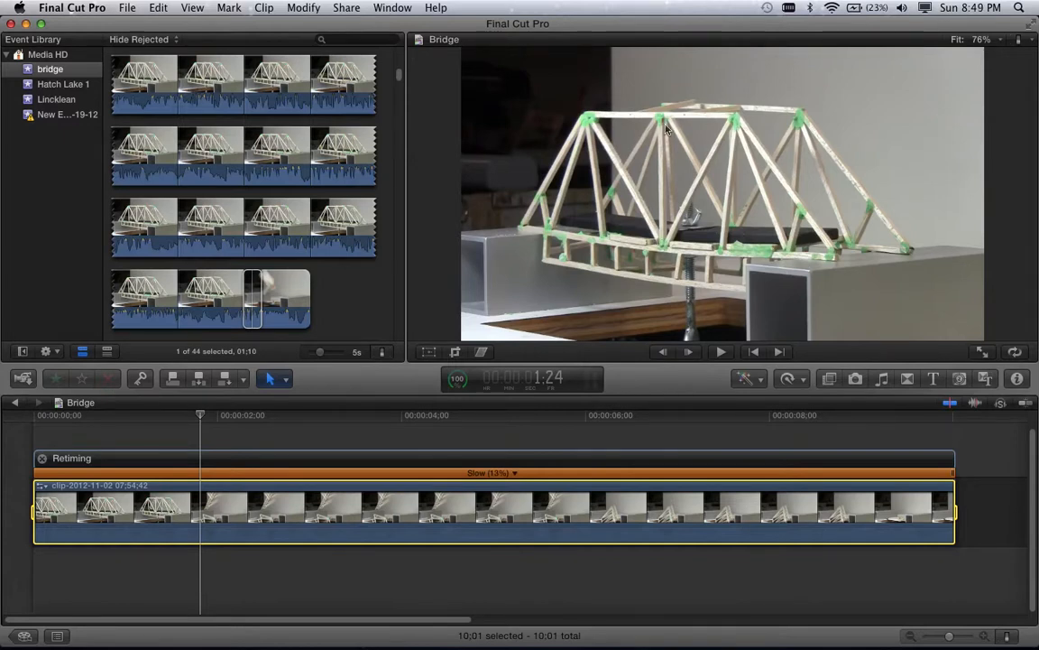
left_click(848, 627)
left_click(849, 626)
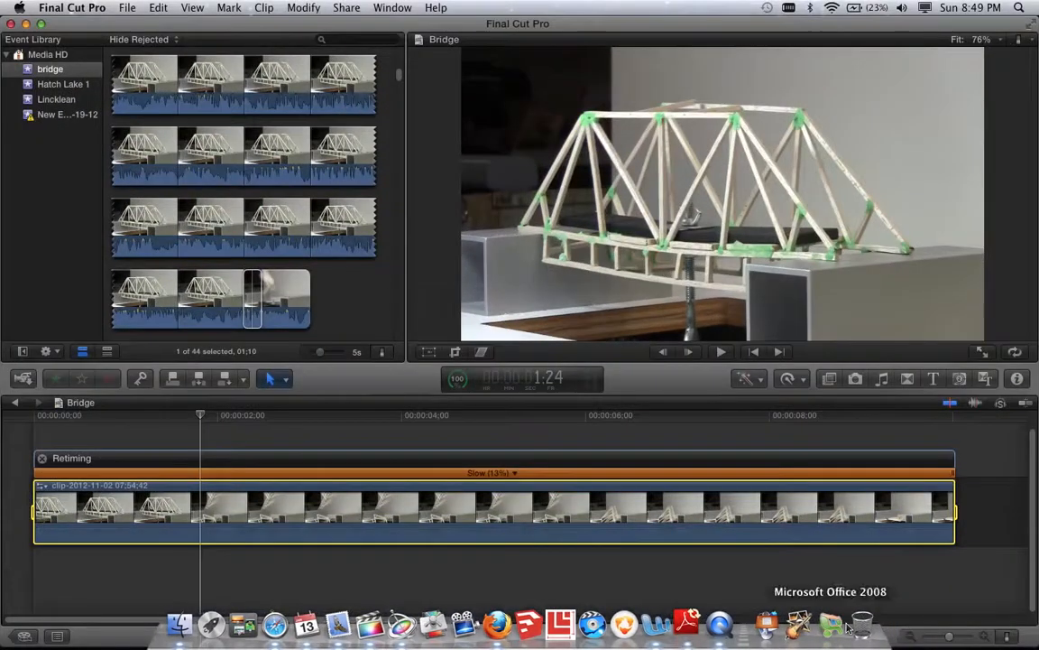